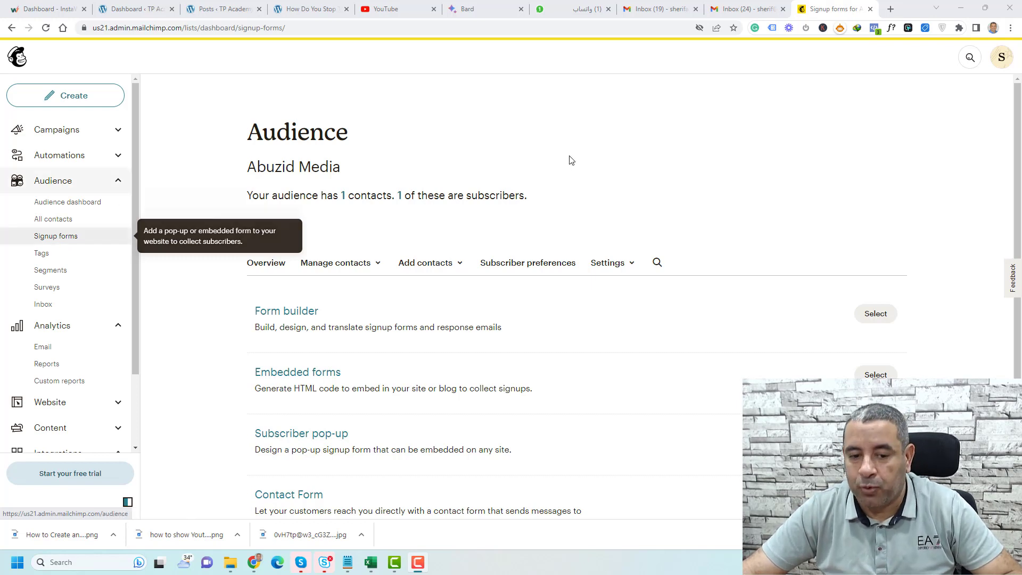
Scroll the Audience signup forms page down to the list of form types.
scroll(423, 357, "down", 2)
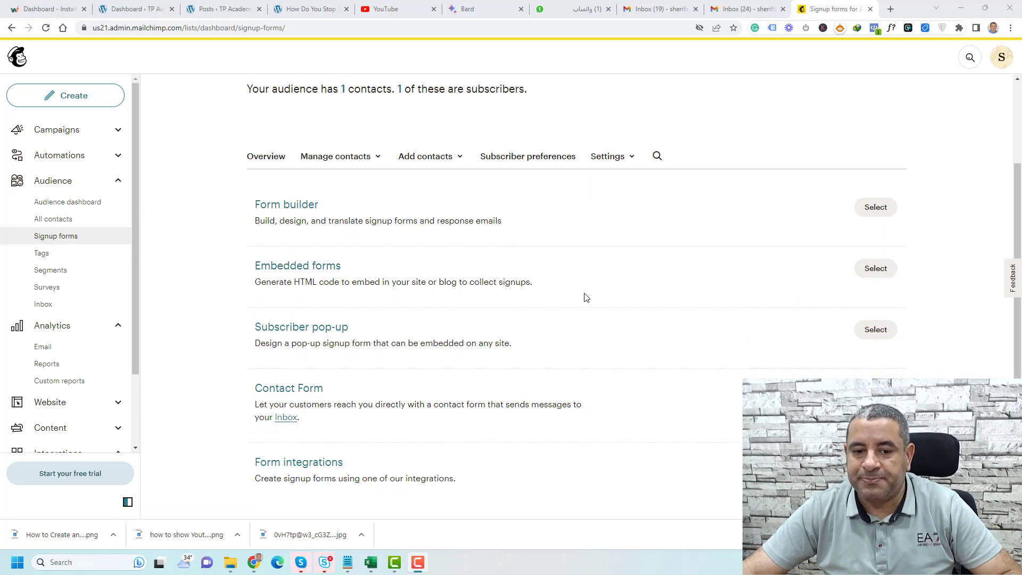
Start an embedded form; add and then remove Last Name and Phone Number, keeping First Name and Email.
left_click(874, 269)
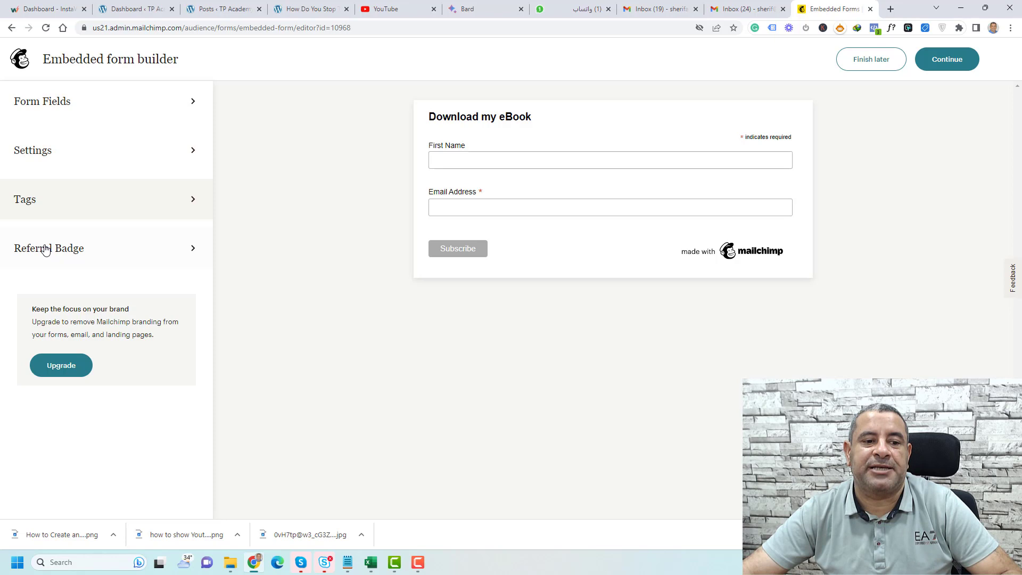
left_click(61, 105)
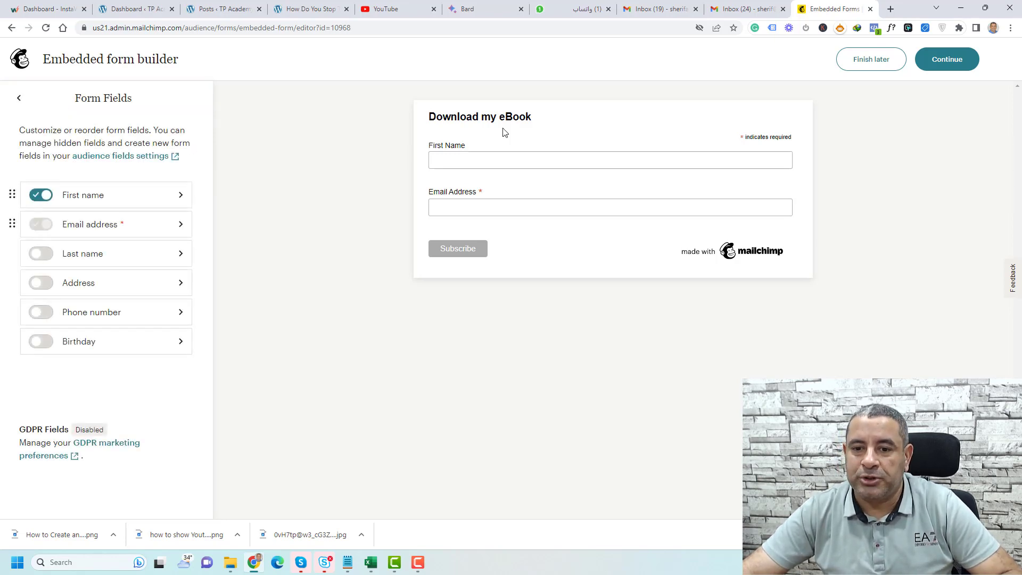
left_click(39, 255)
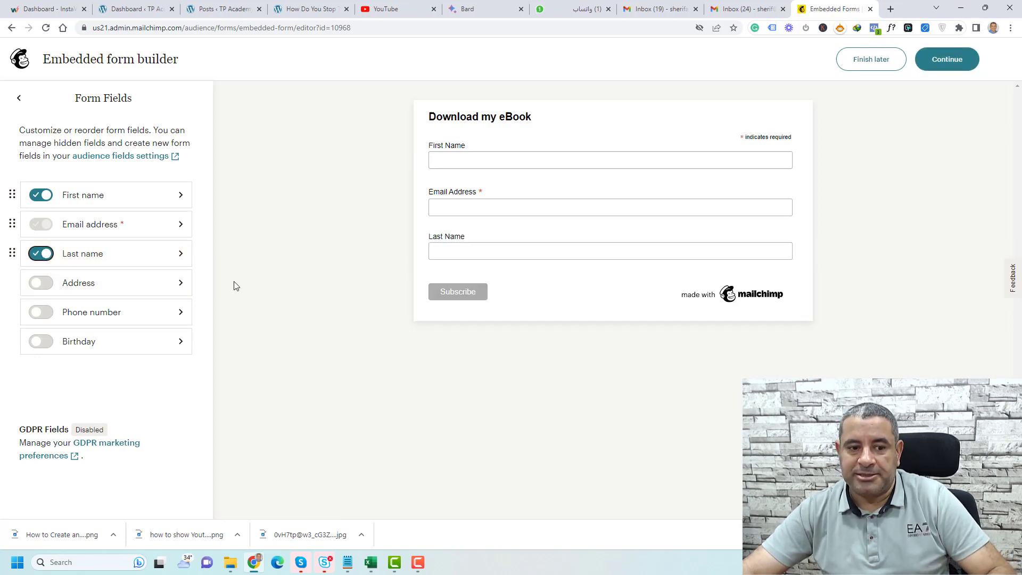
left_click(43, 313)
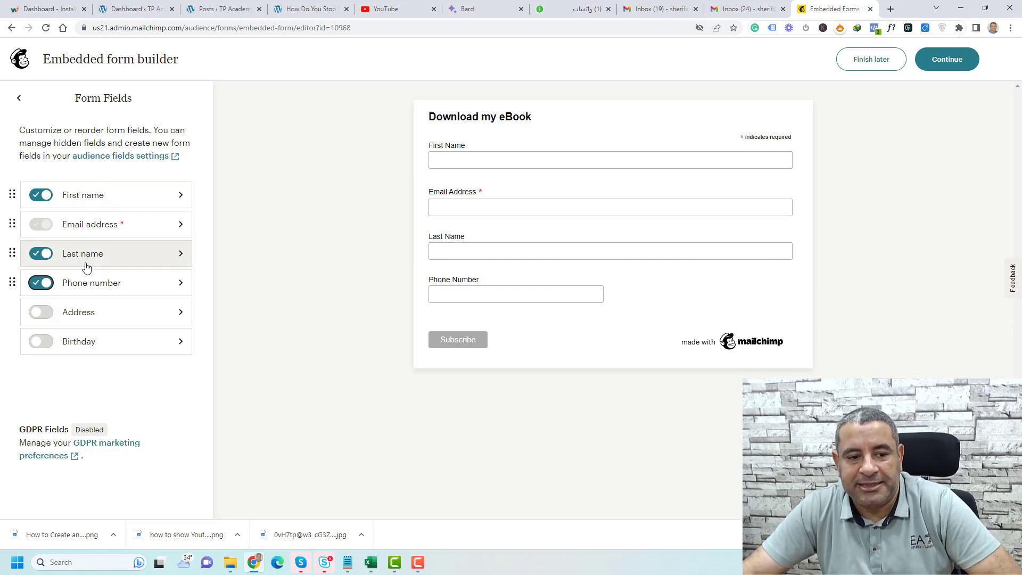
left_click(41, 255)
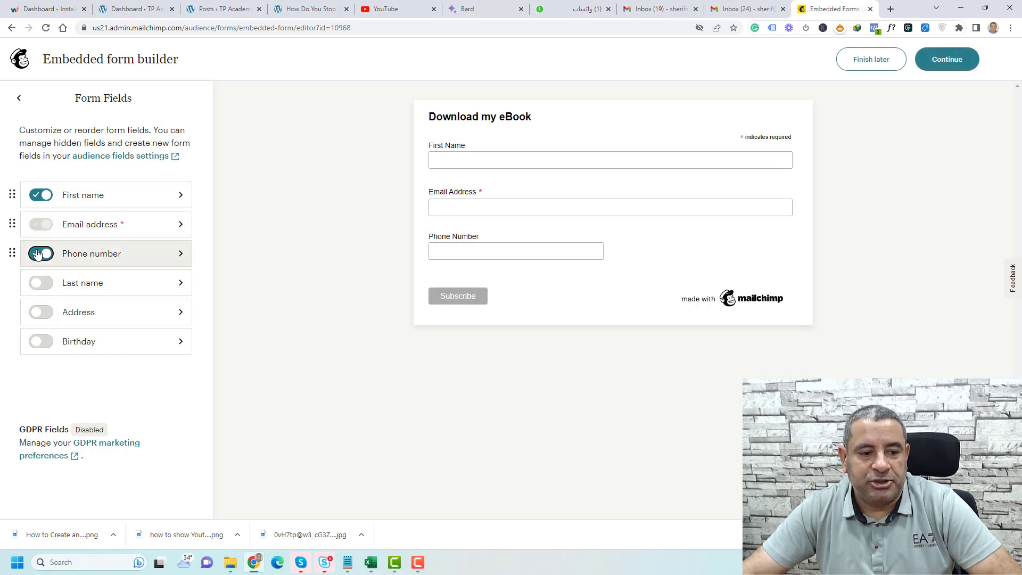
left_click(37, 253)
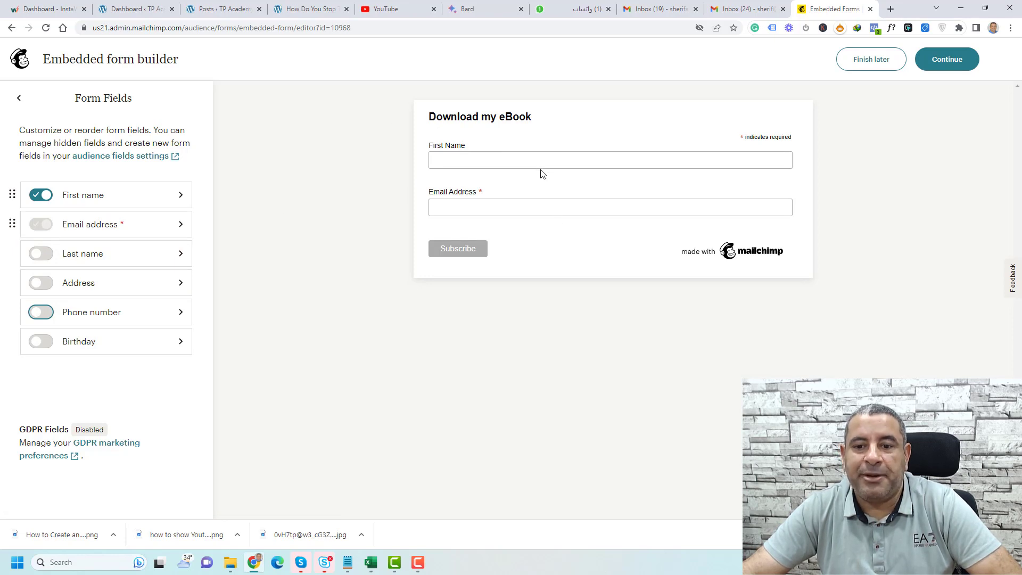
Set the embedded form title to 'Sign up to my newsletter' and show its Tags options.
left_click(20, 101)
left_click(64, 161)
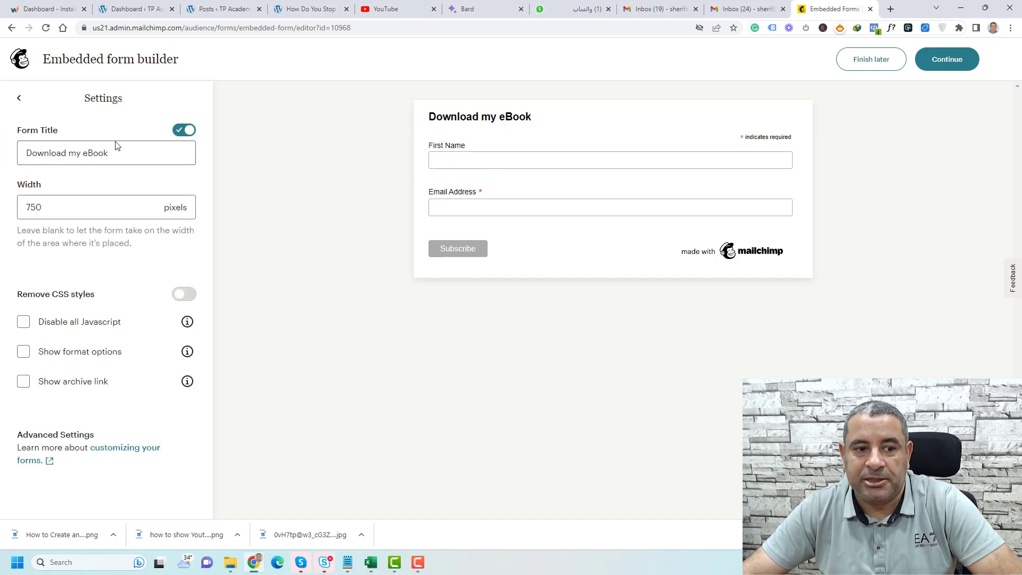
left_click(85, 151)
key("ctrl+a")
type("Si")
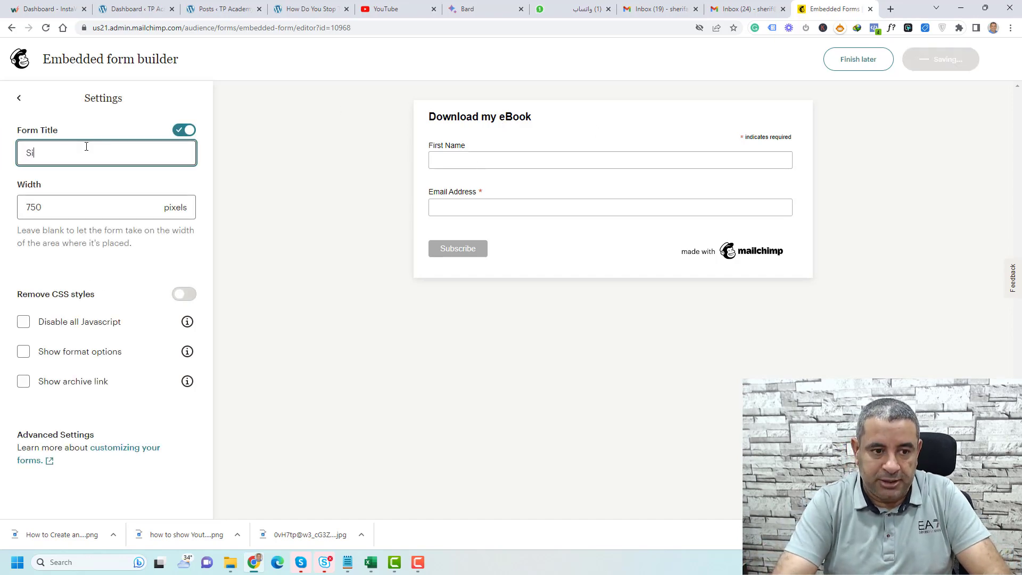
type("gn up to m y")
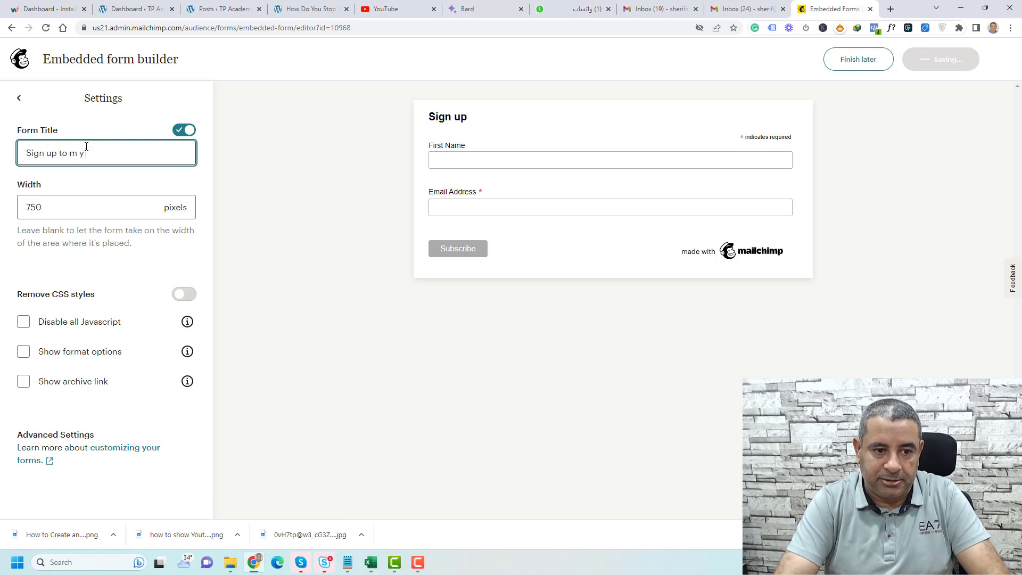
type(" new")
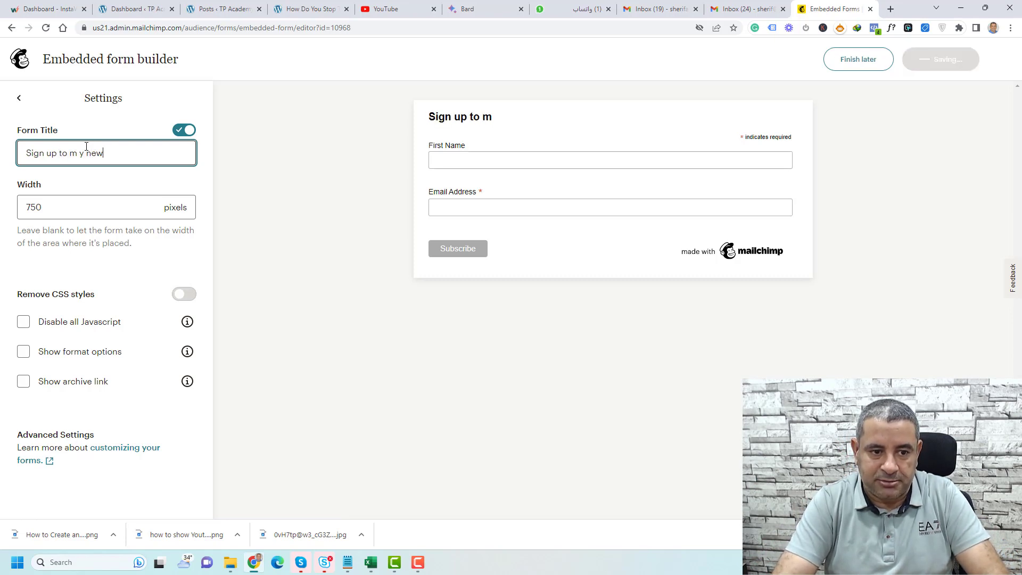
type("sletter")
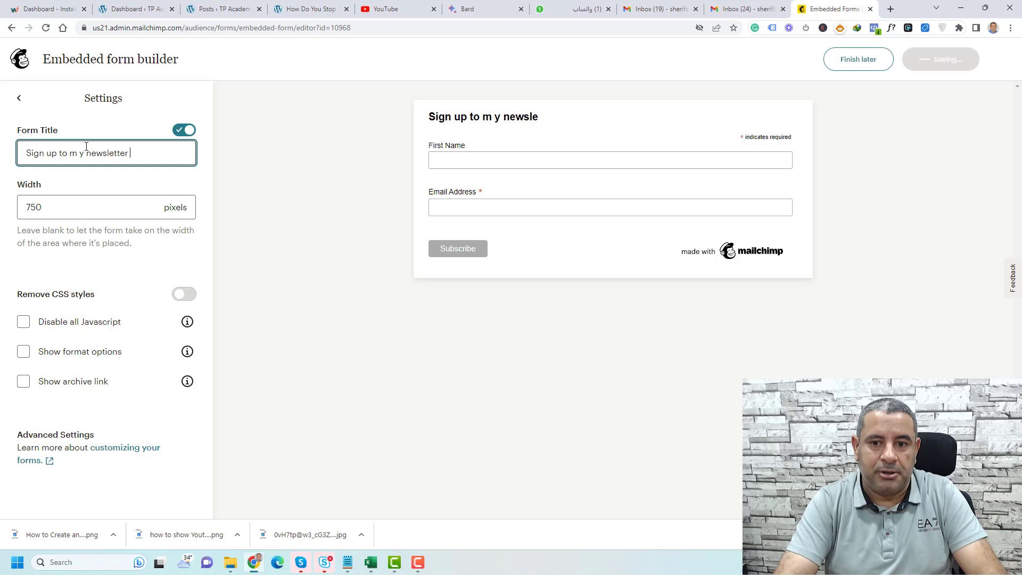
left_click(655, 290)
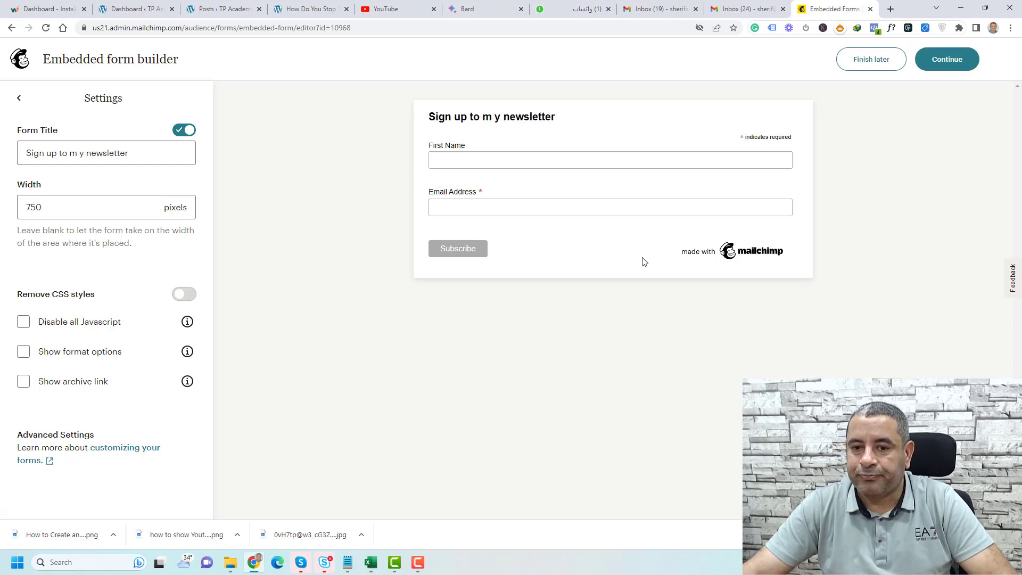
left_click(78, 154)
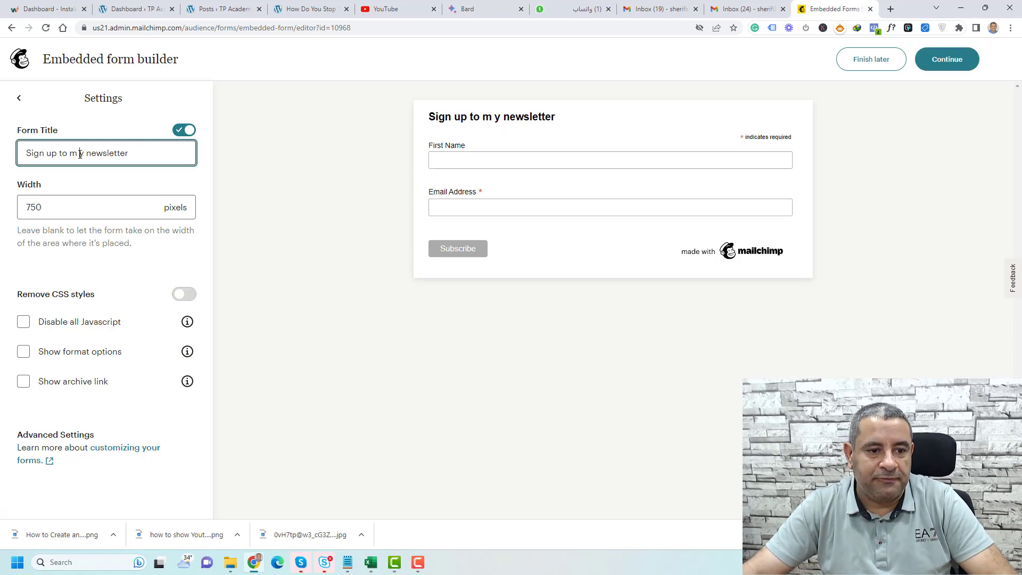
key("BackSpace")
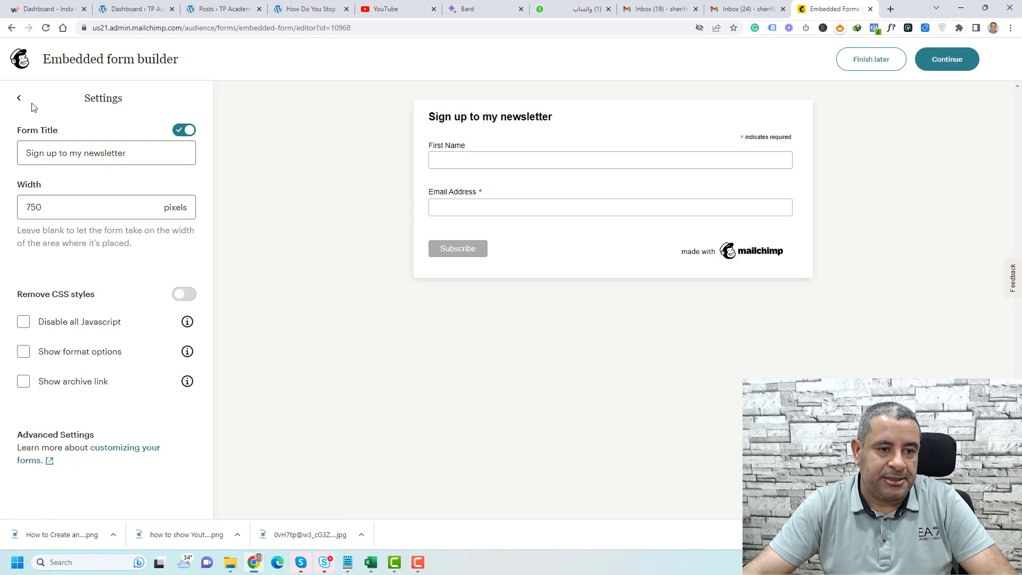
left_click(30, 105)
left_click(19, 99)
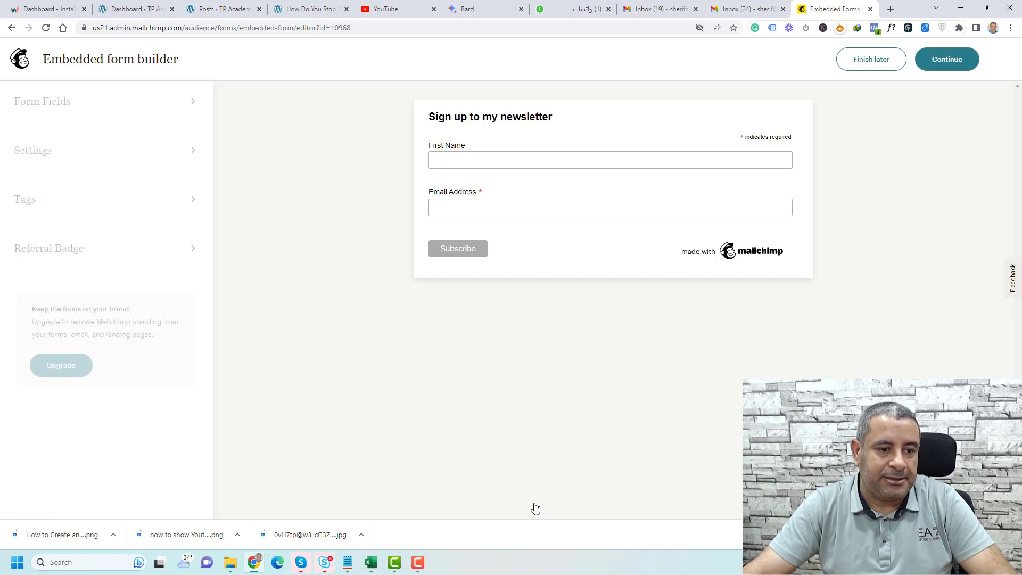
left_click(66, 199)
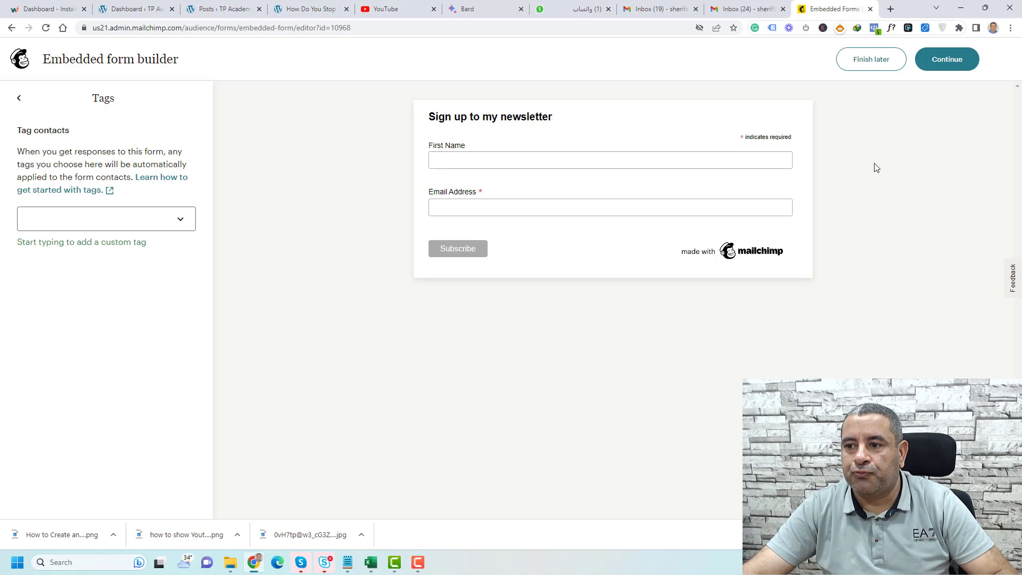
Copy the finished embedded form code and switch to the WordPress Posts list.
left_click(958, 67)
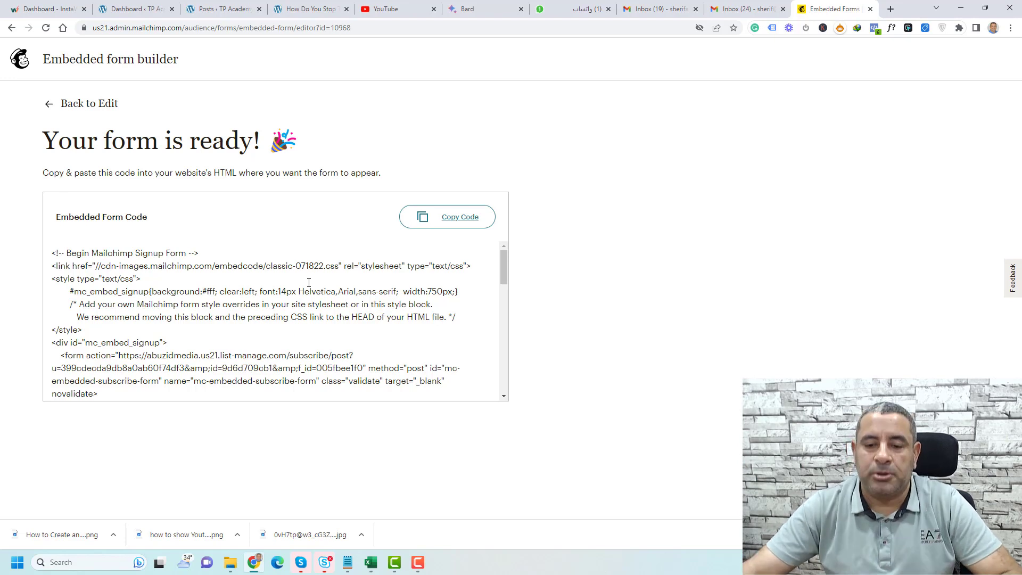
left_click(456, 217)
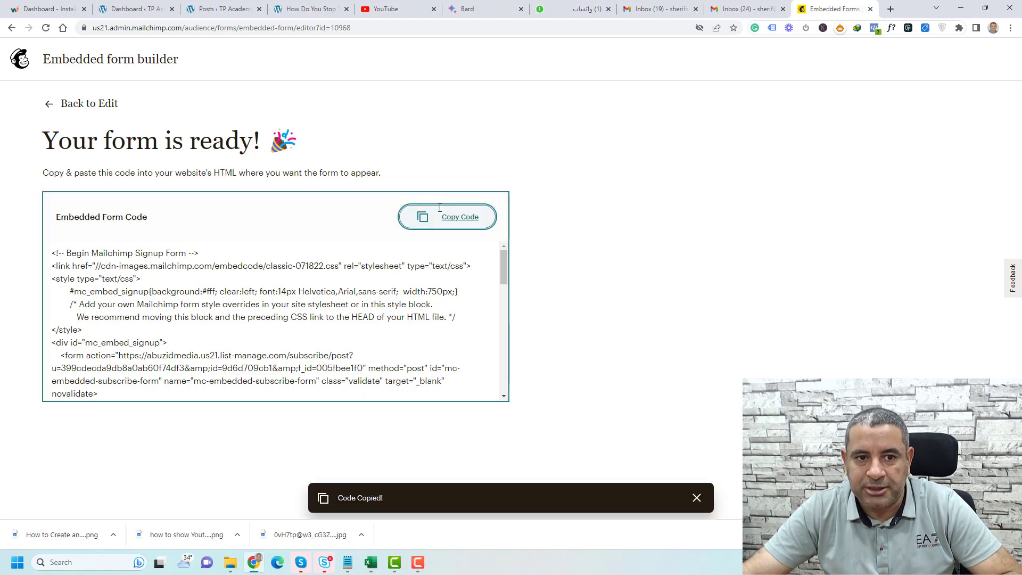
left_click(198, 4)
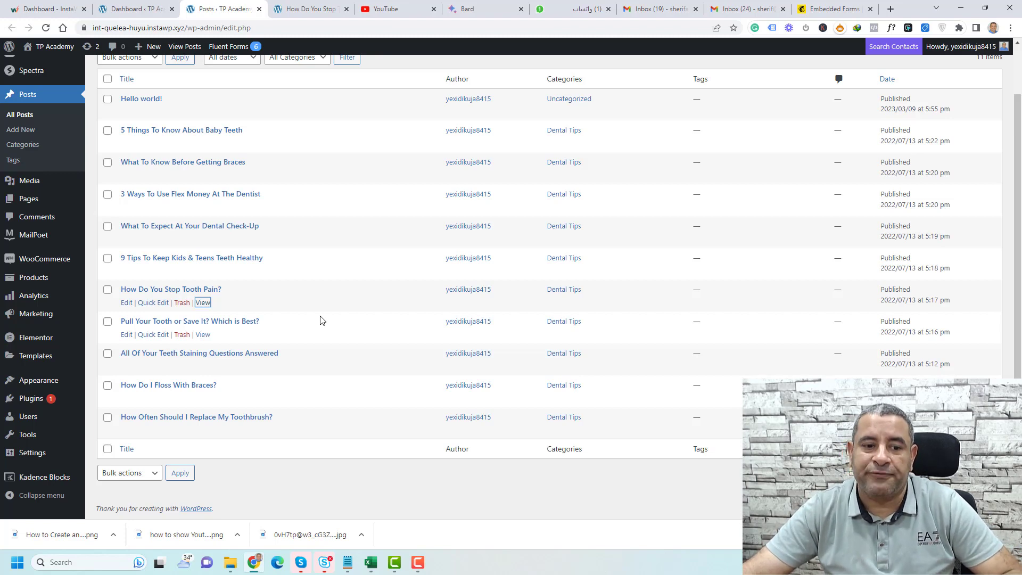
Open the 'How Do You Stop Tooth Pain?' post in the editor in a new tab.
right_click(129, 307)
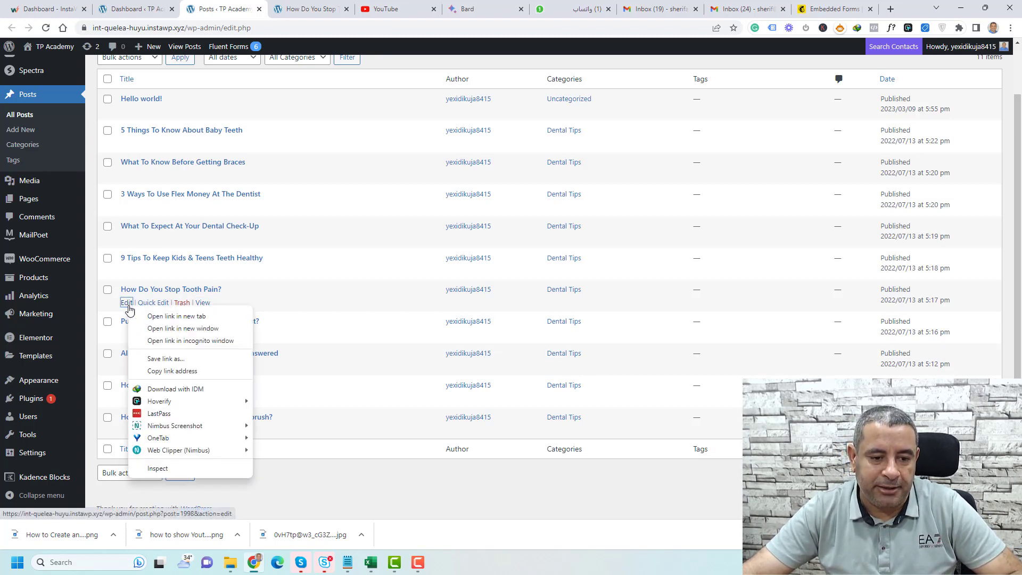
left_click(160, 316)
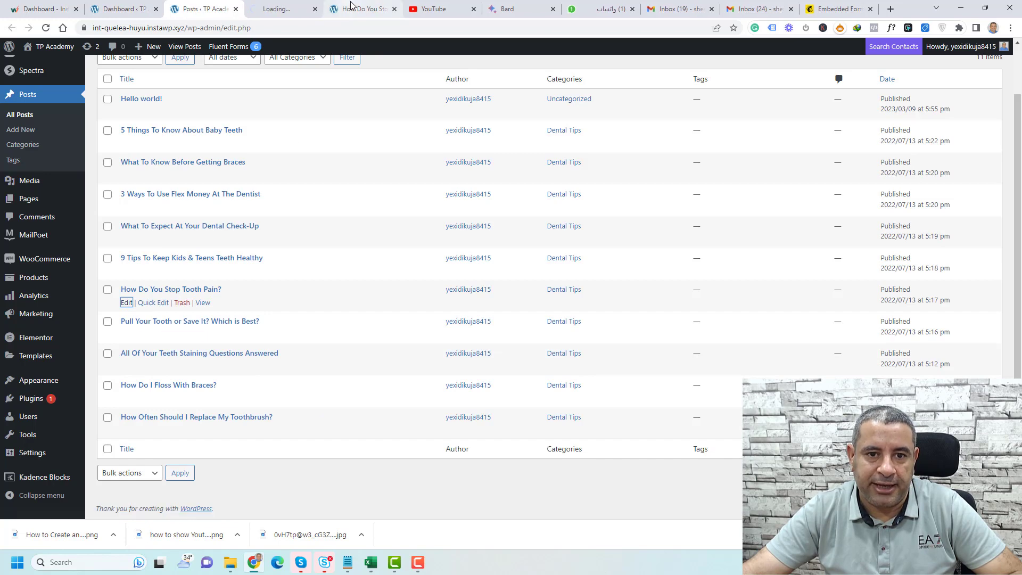
key("ctrl+Tab")
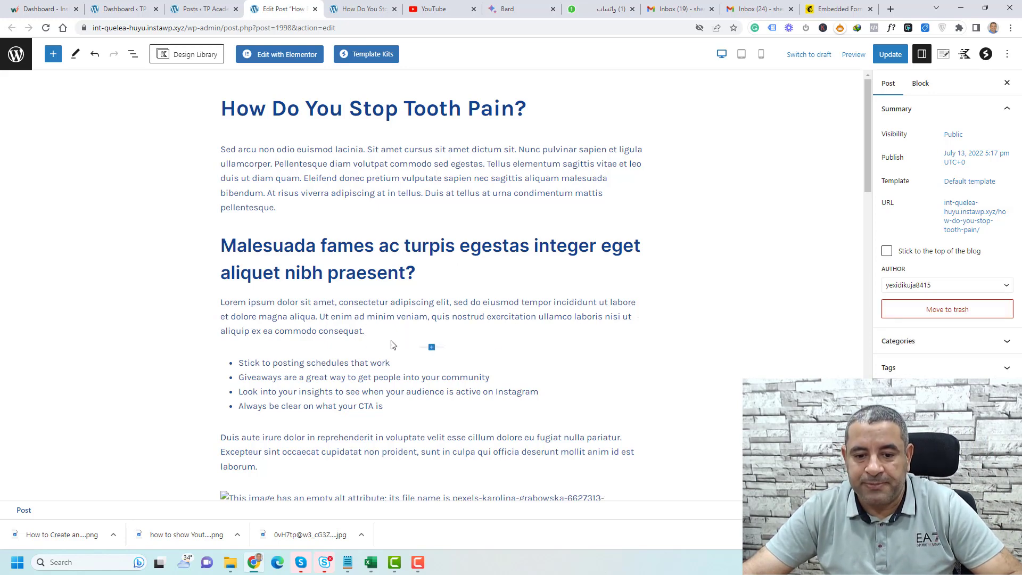
scroll(393, 346, "down", 4)
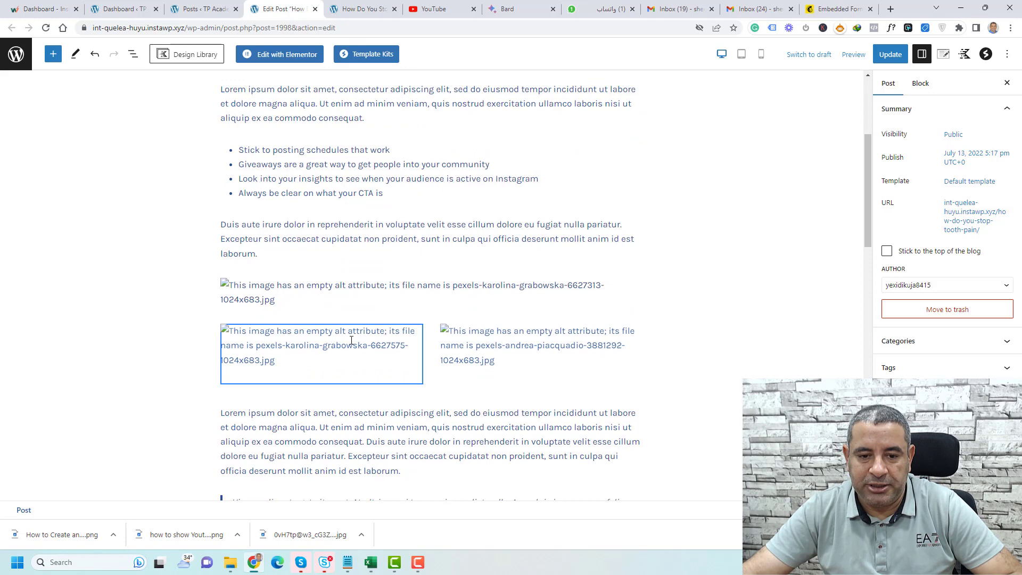
scroll(351, 340, "up", 4)
Insert an empty Custom HTML block right after the post's first paragraph.
left_click(306, 245)
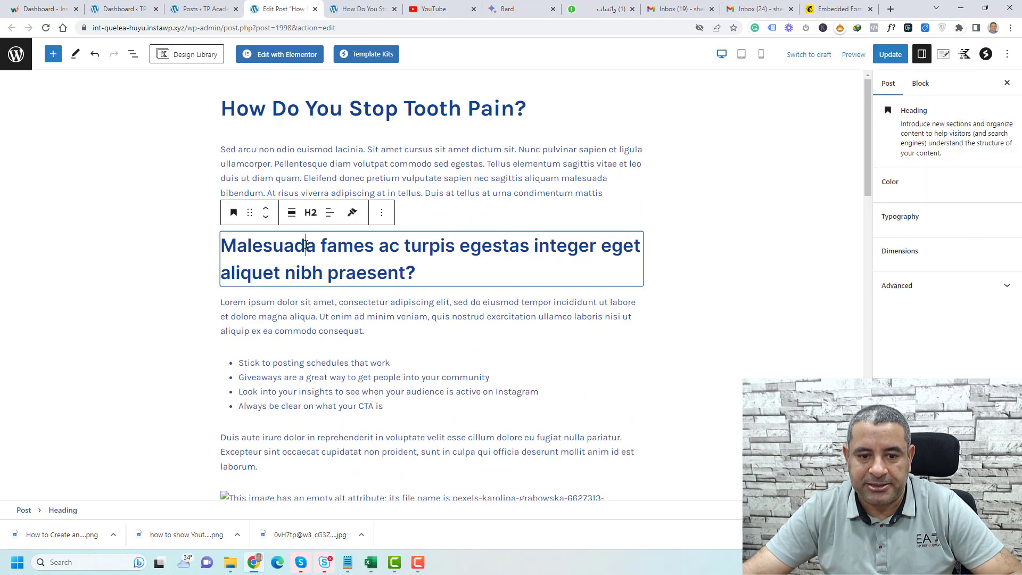
triple_click(306, 244)
left_click(330, 197)
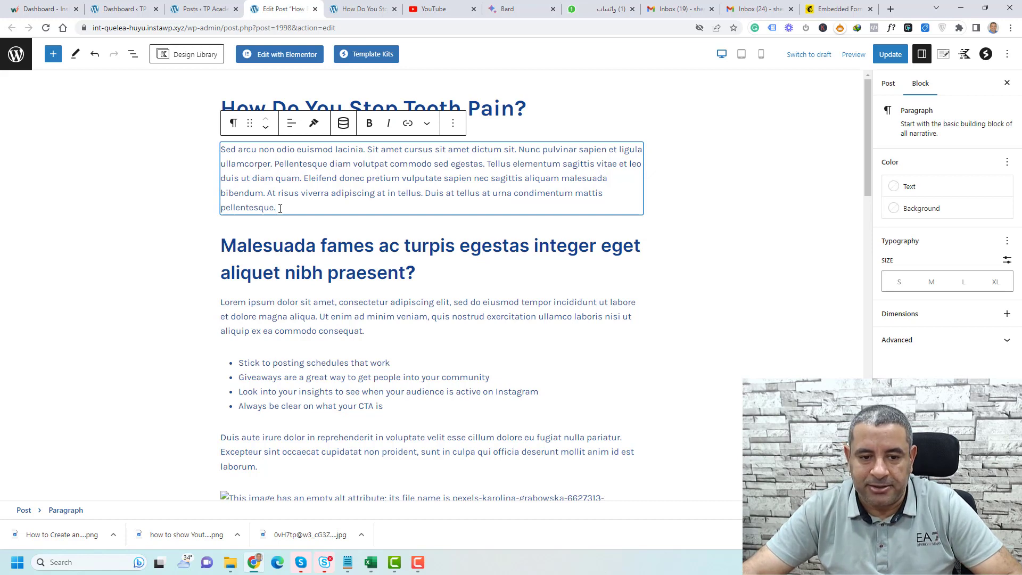
key("Return")
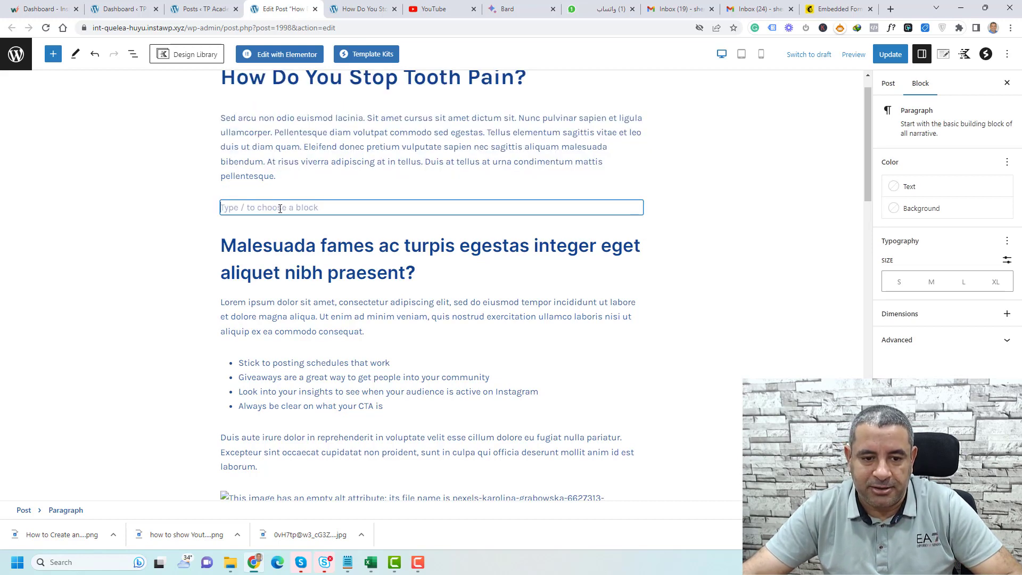
left_click(53, 55)
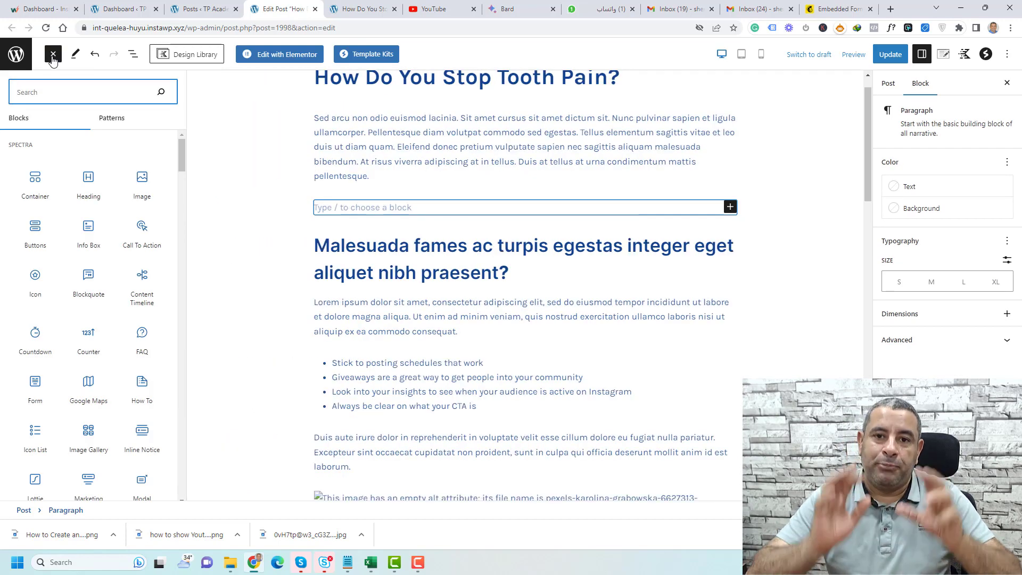
type("cus")
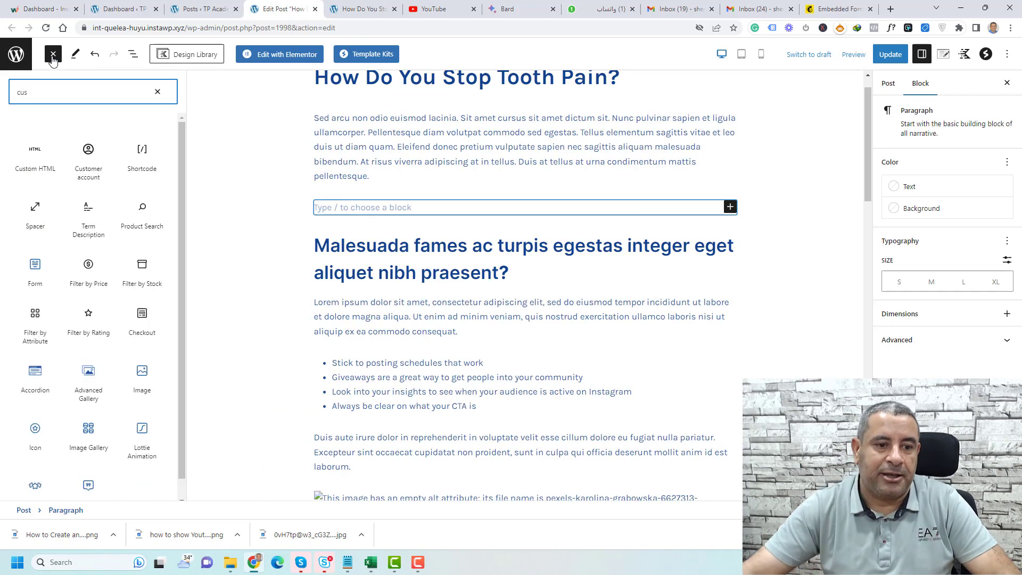
left_click_drag(21, 166, 429, 217)
Paste the Mailchimp embed code into the Custom HTML block and update the post.
left_click(399, 216)
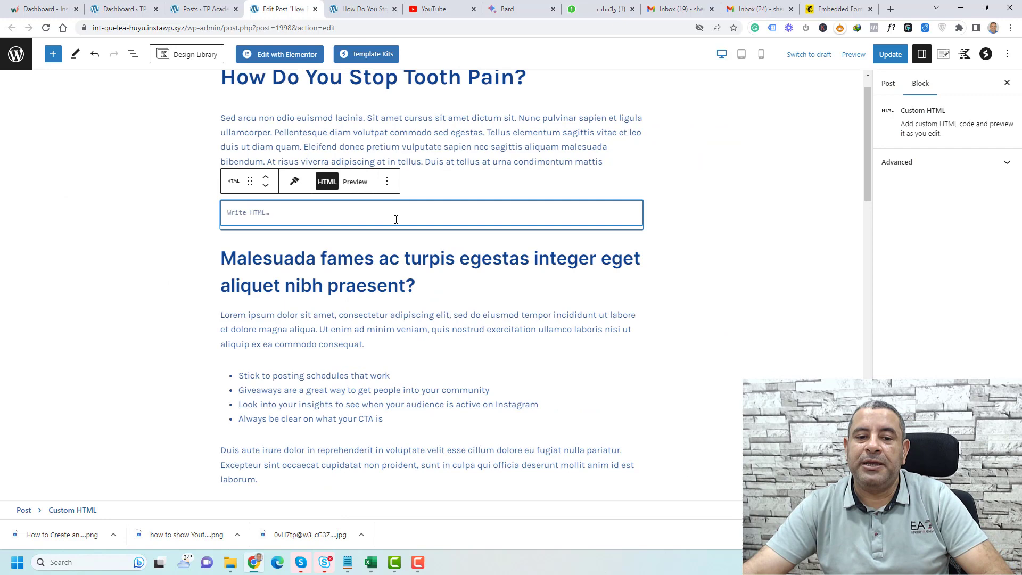
key("ctrl+v")
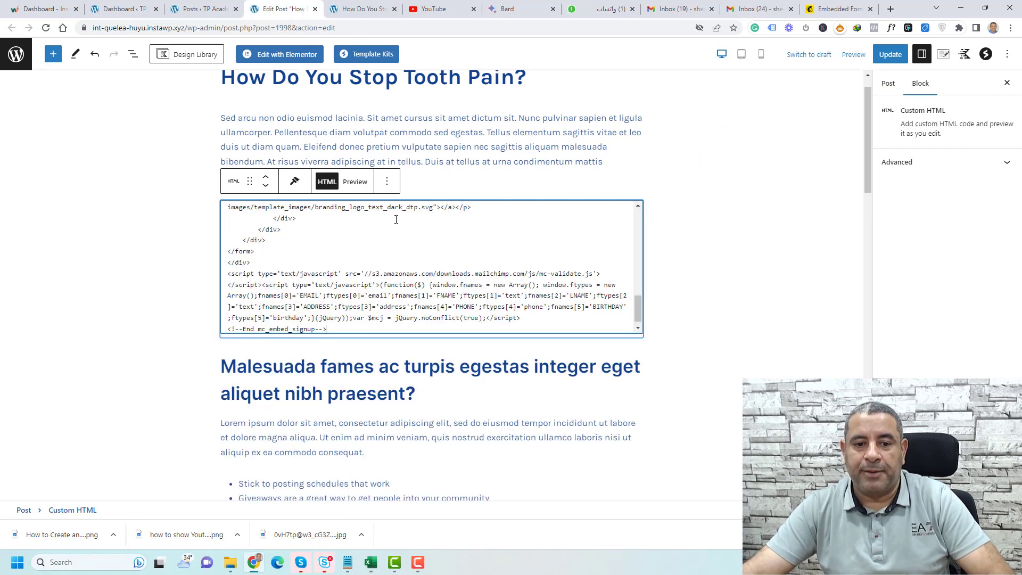
left_click(888, 54)
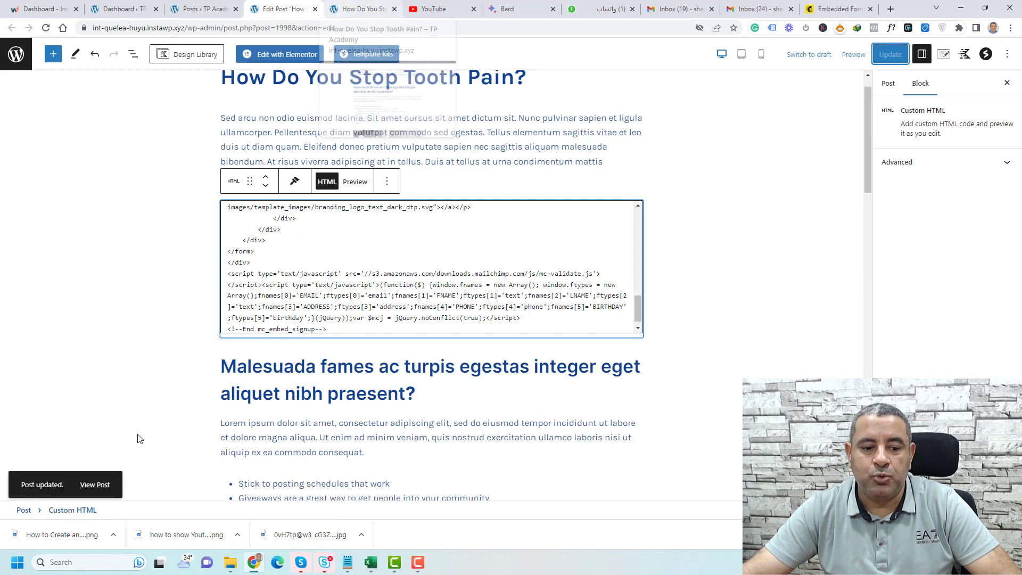
View the live tooth pain post in a new tab and scroll to the newsletter form.
right_click(89, 485)
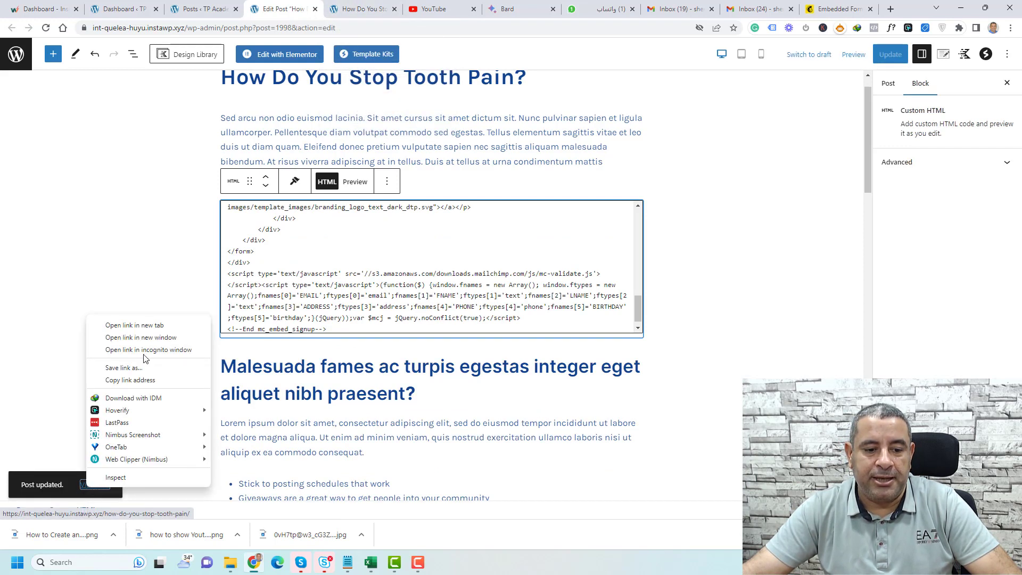
left_click(141, 326)
key("ctrl+Tab")
scroll(509, 271, "down", 4)
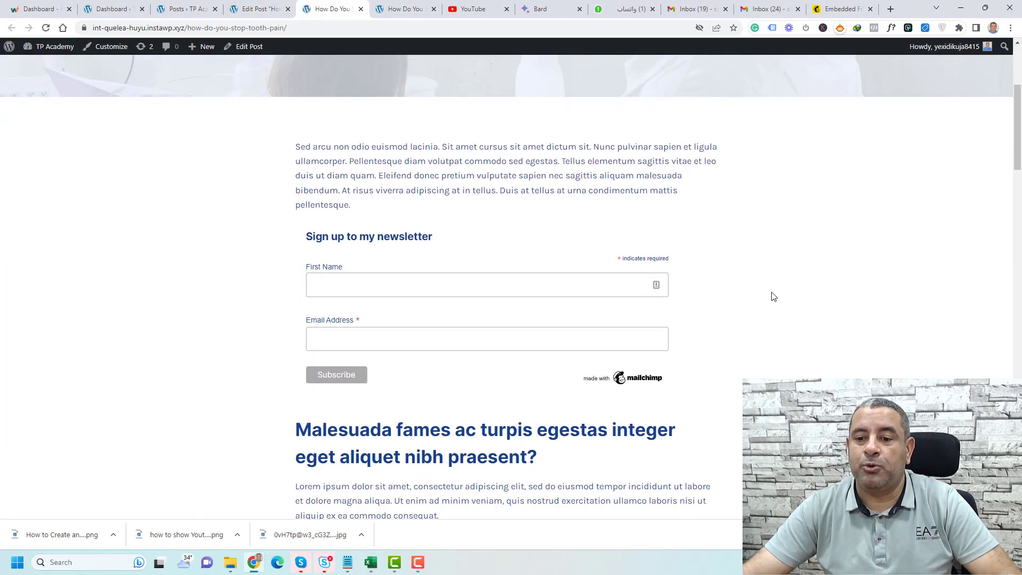